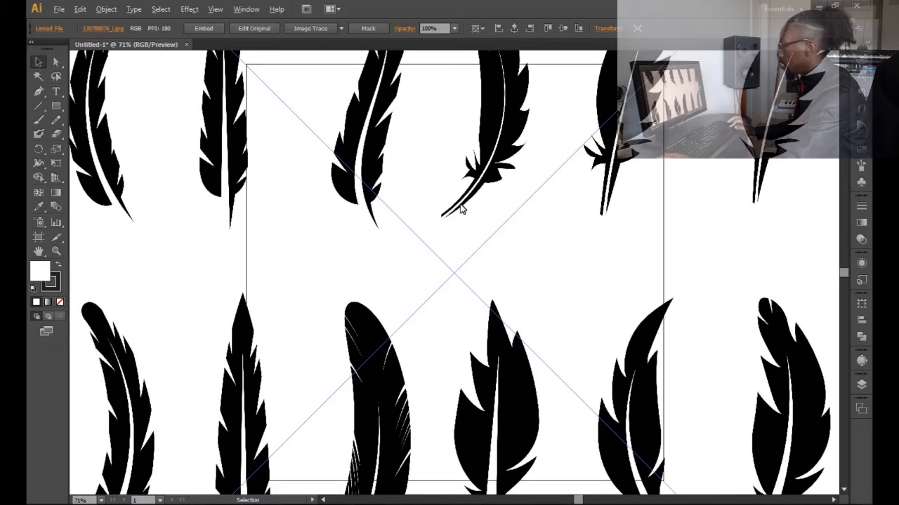
- Scale the placed feather image down to about 964 × 964 px and move it beside the artboard
scroll(461, 209, "down", 4)
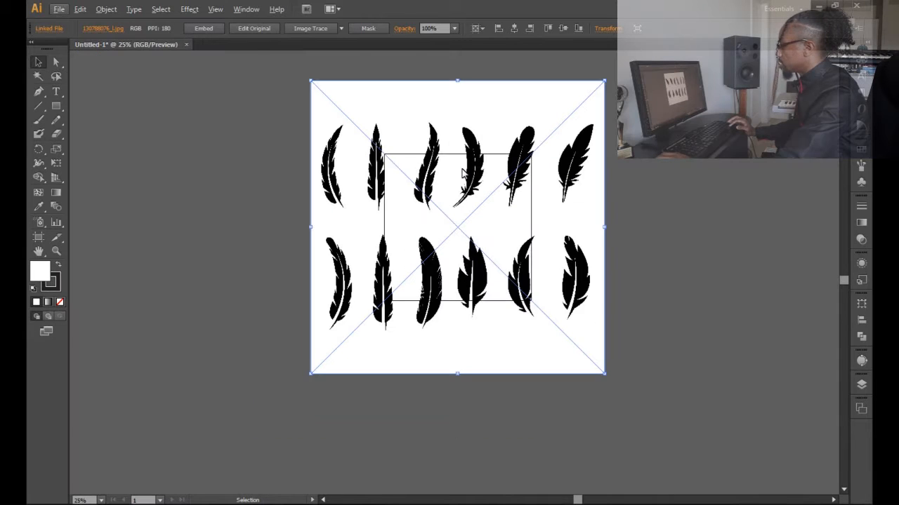
left_click_drag(314, 87, 387, 158)
left_click_drag(442, 191, 608, 168)
scroll(610, 166, "up", 1)
scroll(613, 169, "up", 3)
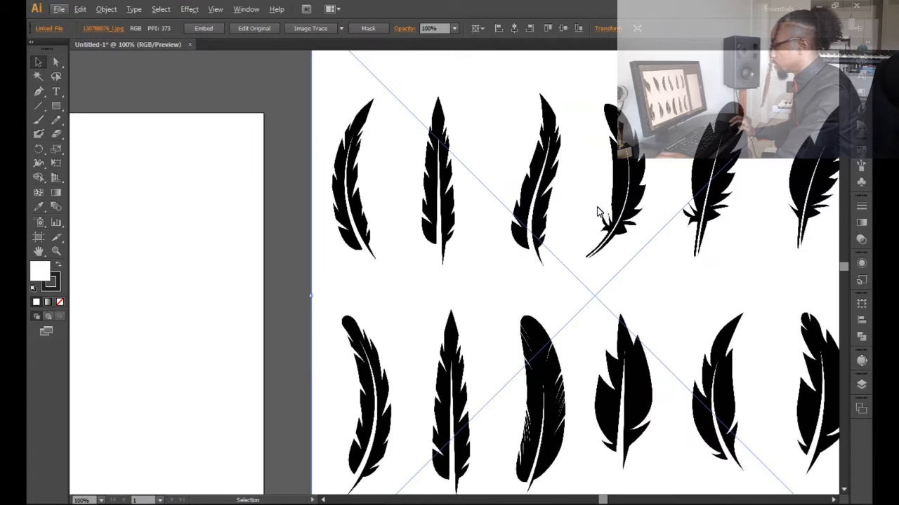
scroll(608, 190, "down", 2)
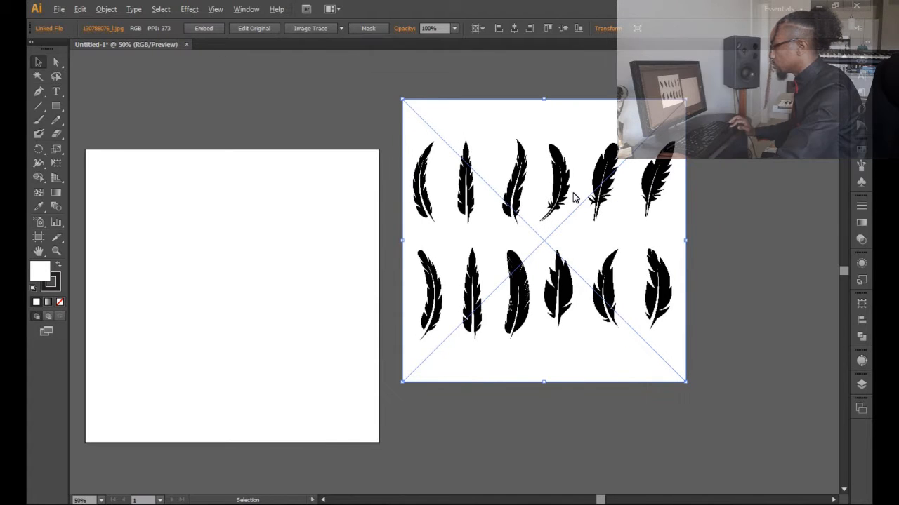
scroll(573, 198, "up", 1)
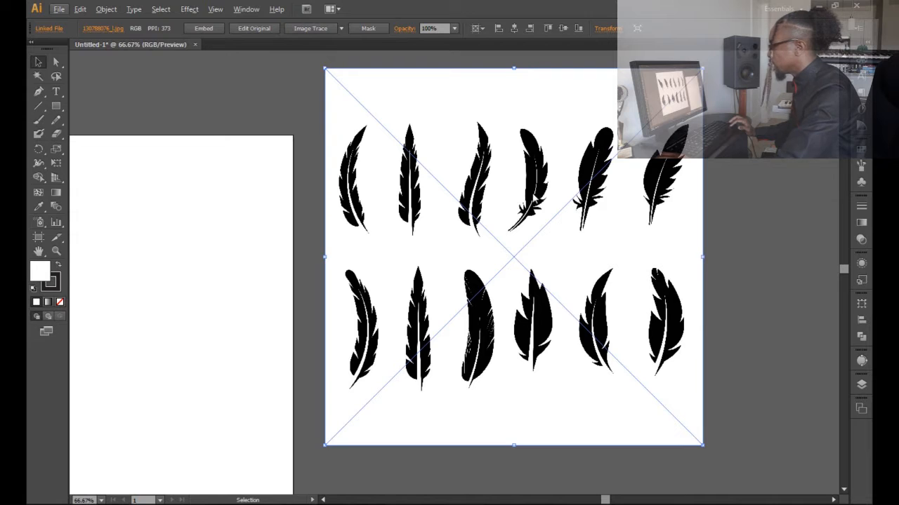
- Trace the selected feather image with Image Trace using the Black and White Logo preset, with the preview enabled
left_click(257, 99)
left_click(442, 120)
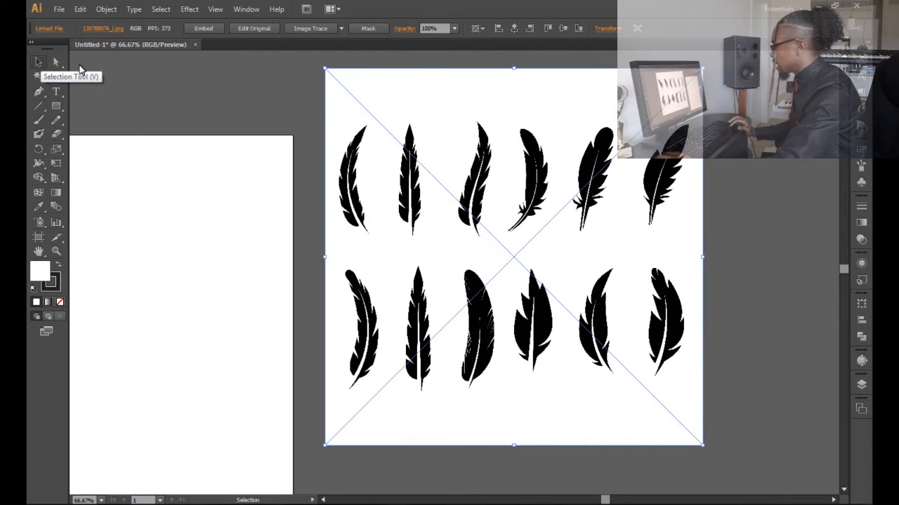
left_click(861, 362)
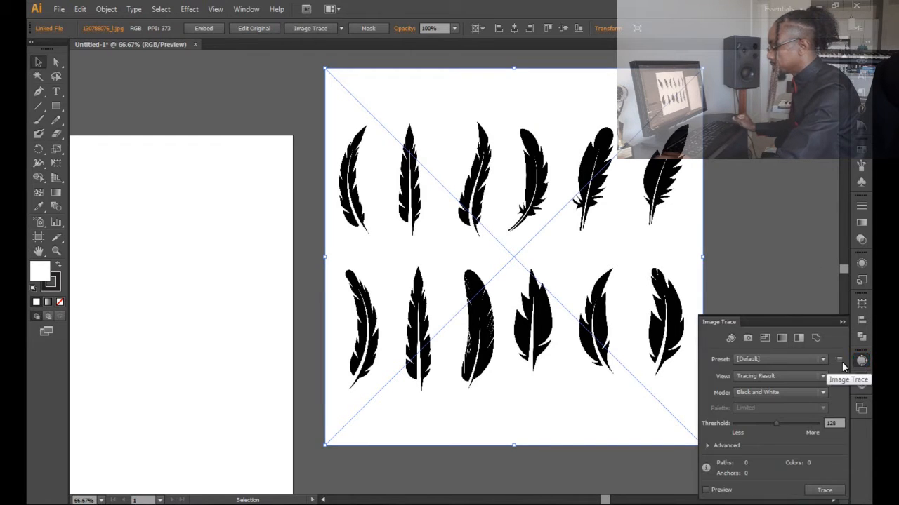
scroll(766, 363, "down", 7)
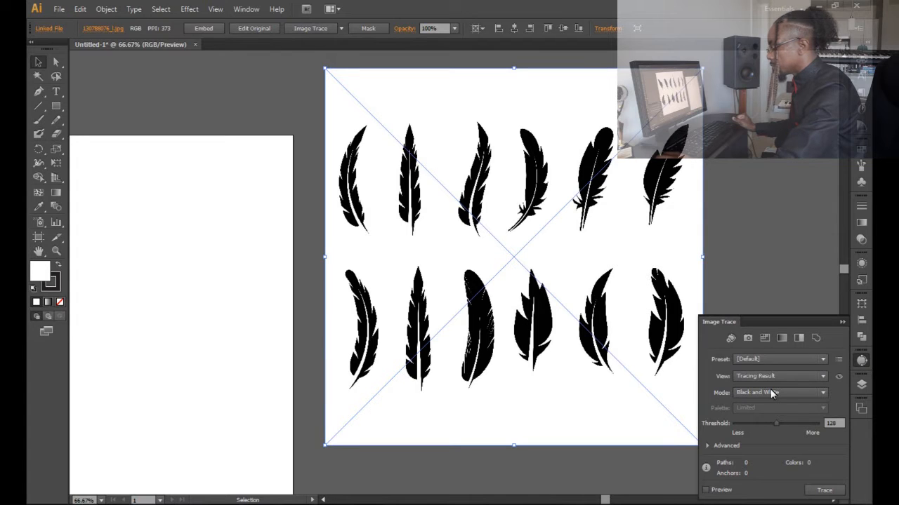
left_click(706, 490)
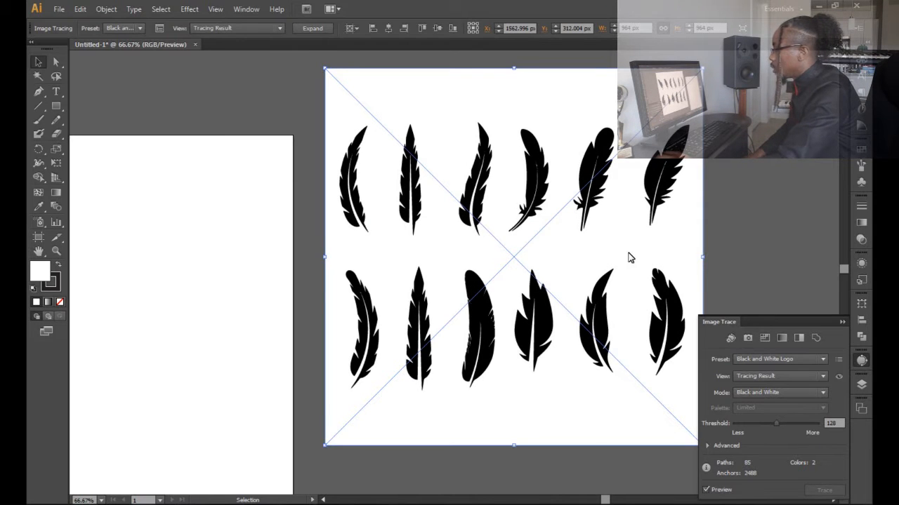
- Examine the traced feathers up close and as a whole set to check edge and quill detail
scroll(548, 166, "up", 4)
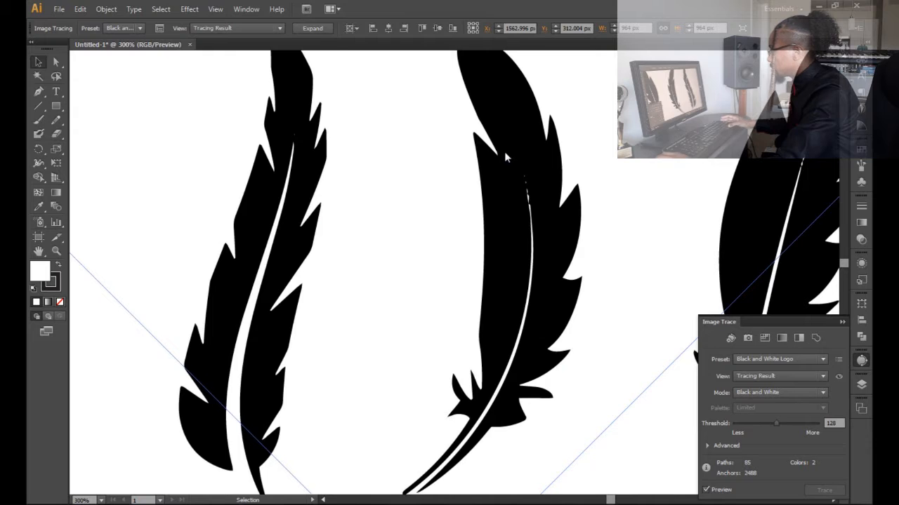
scroll(506, 155, "down", 7)
scroll(417, 216, "up", 2)
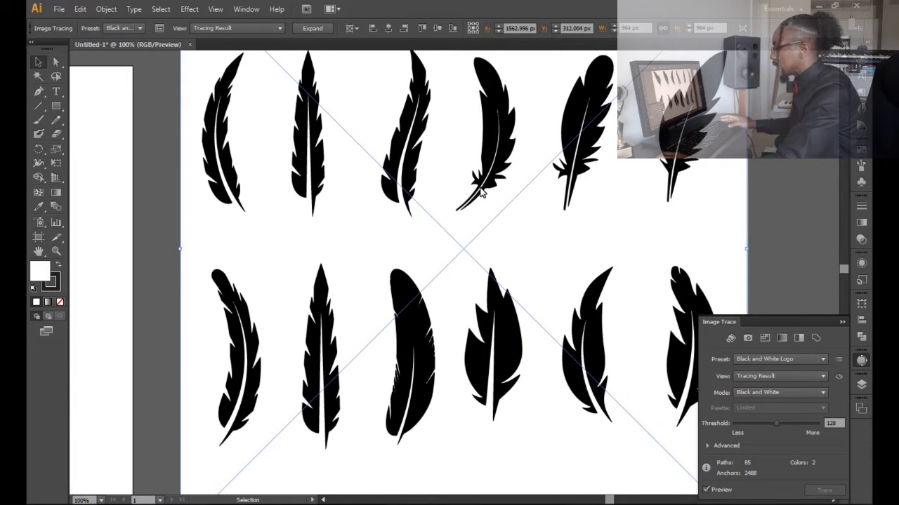
scroll(453, 195, "down", 1)
scroll(480, 193, "up", 1)
scroll(481, 193, "right", 1)
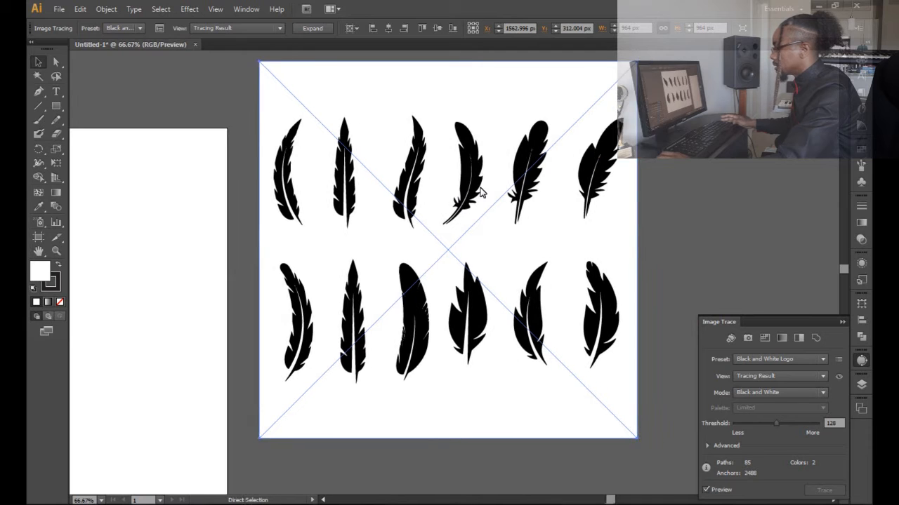
scroll(481, 193, "left", 1)
scroll(481, 193, "up", 1)
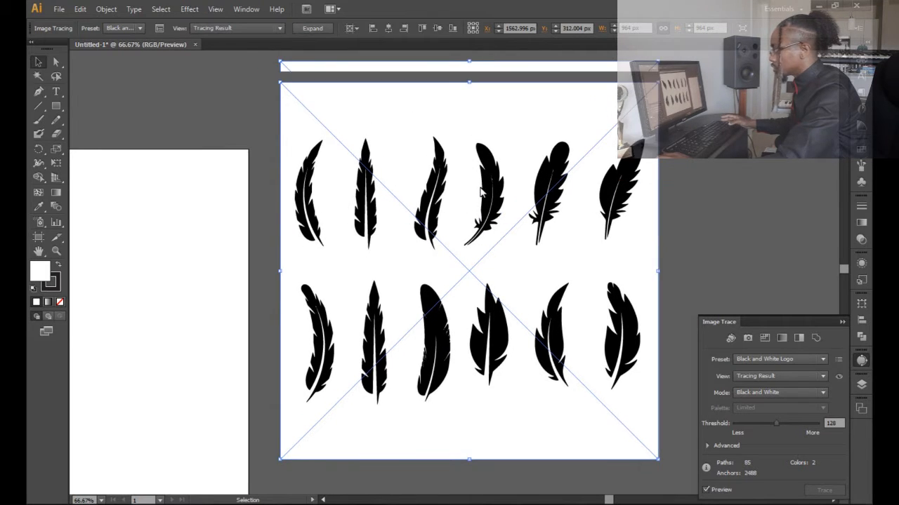
scroll(481, 193, "down", 2)
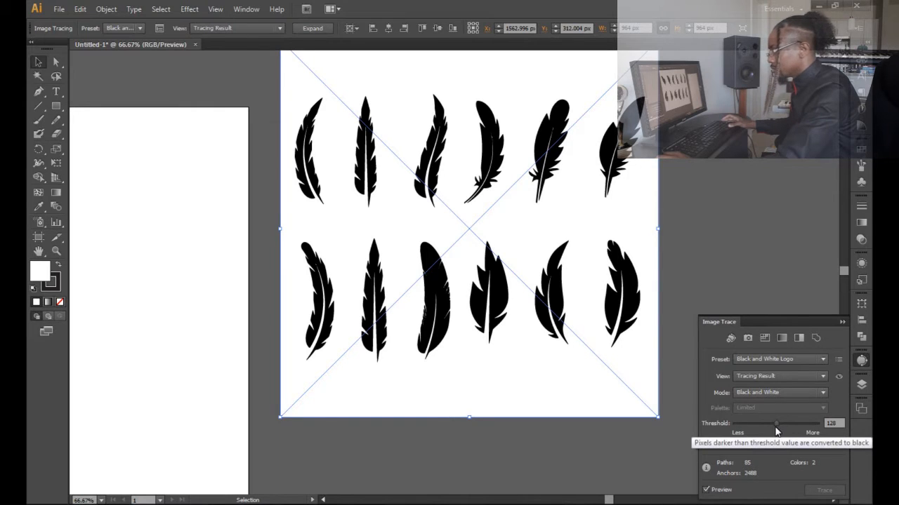
- Test trace thresholds of 64 and 236, settle on 130, and review the advanced tracing options
left_click_drag(775, 424, 756, 425)
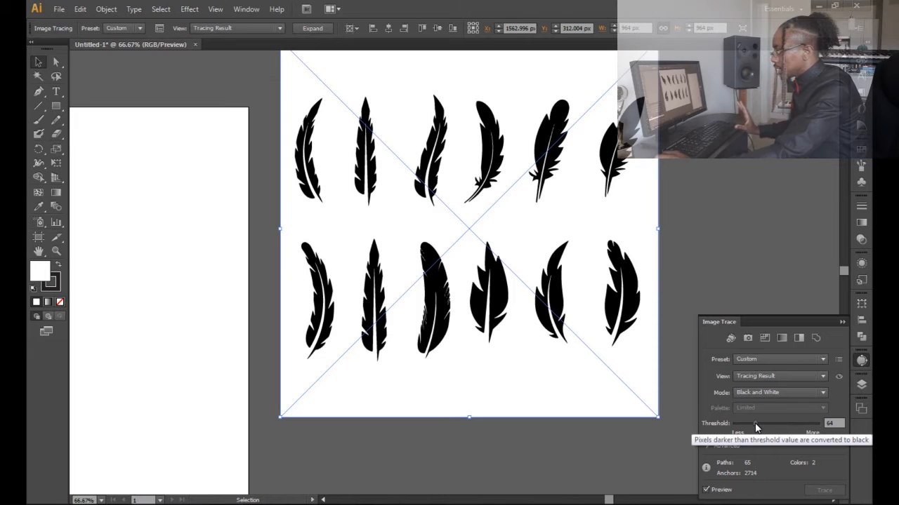
left_click_drag(754, 426, 793, 425)
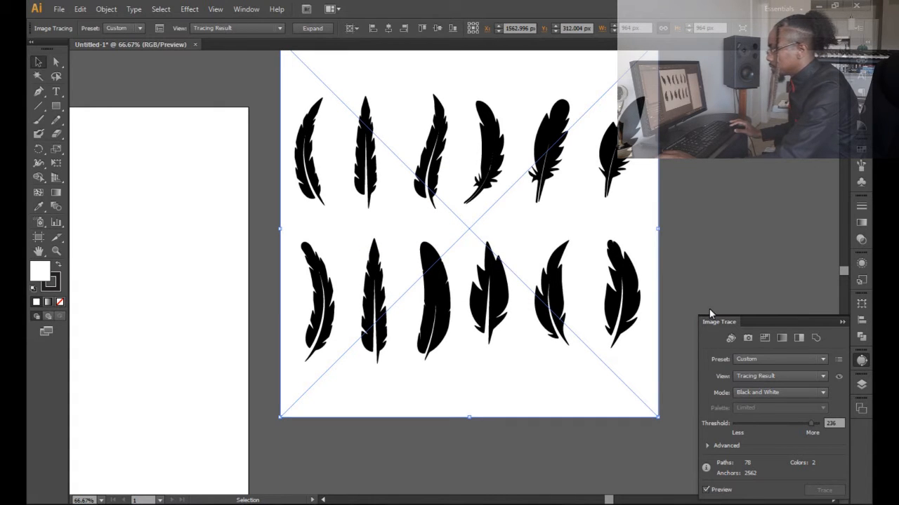
left_click_drag(811, 424, 778, 425)
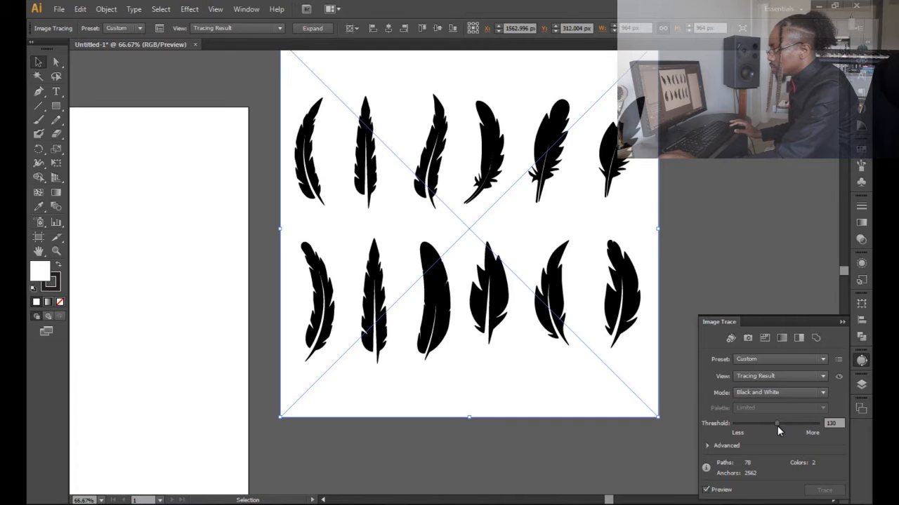
left_click_drag(777, 425, 776, 425)
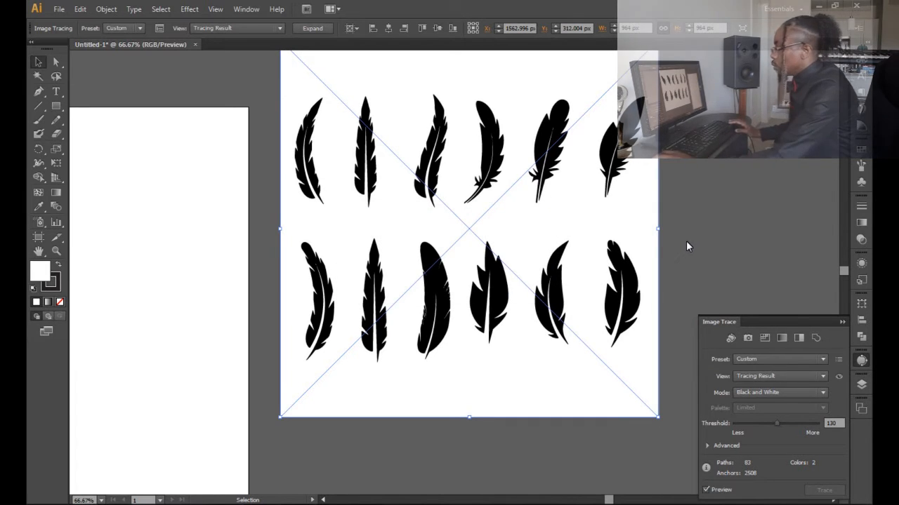
left_click(709, 445)
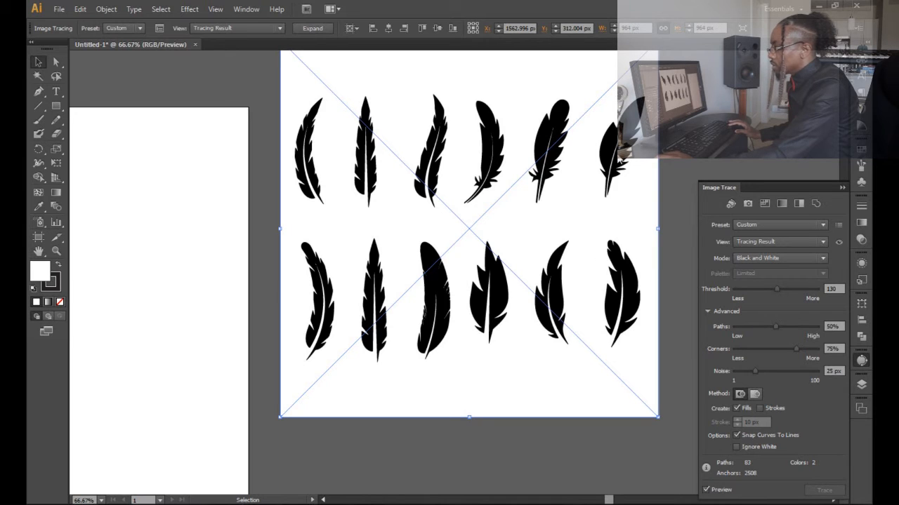
left_click(711, 312)
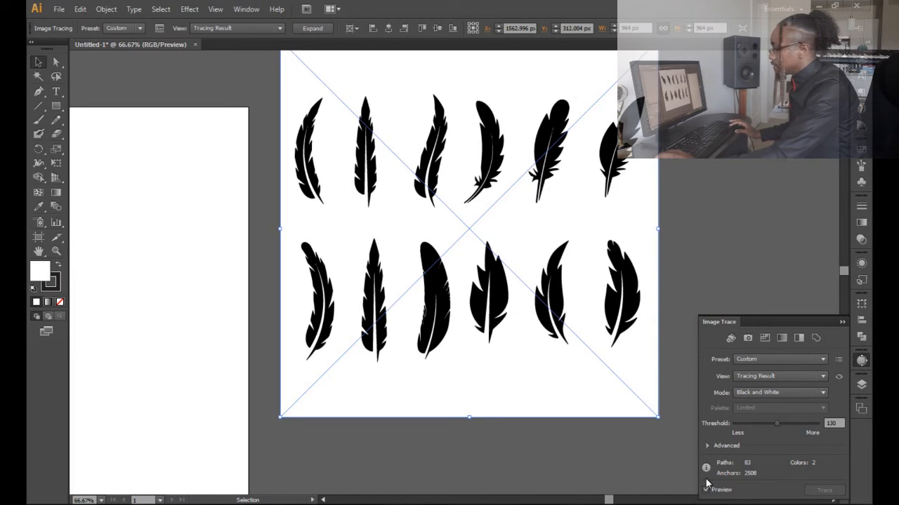
- Expand the traced feathers into editable paths, with Object and Fill included, and deselect the result
left_click(105, 10)
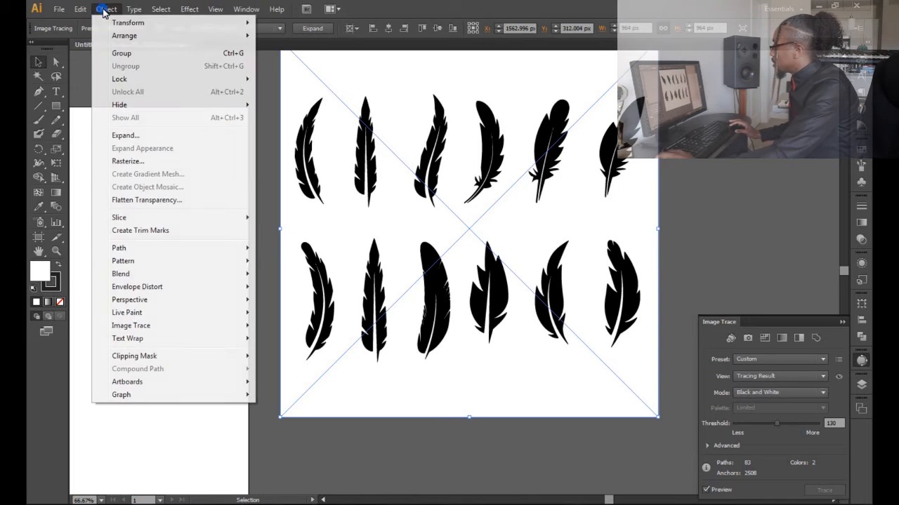
left_click(125, 136)
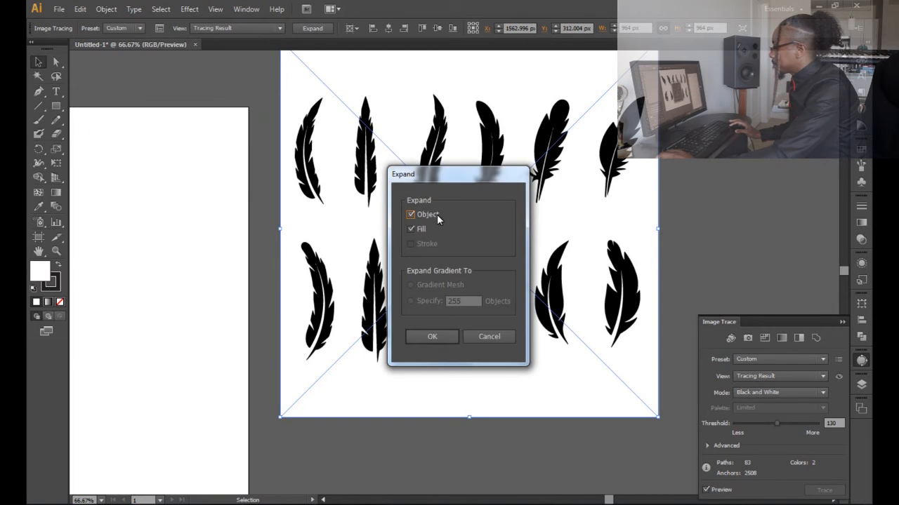
left_click(438, 339)
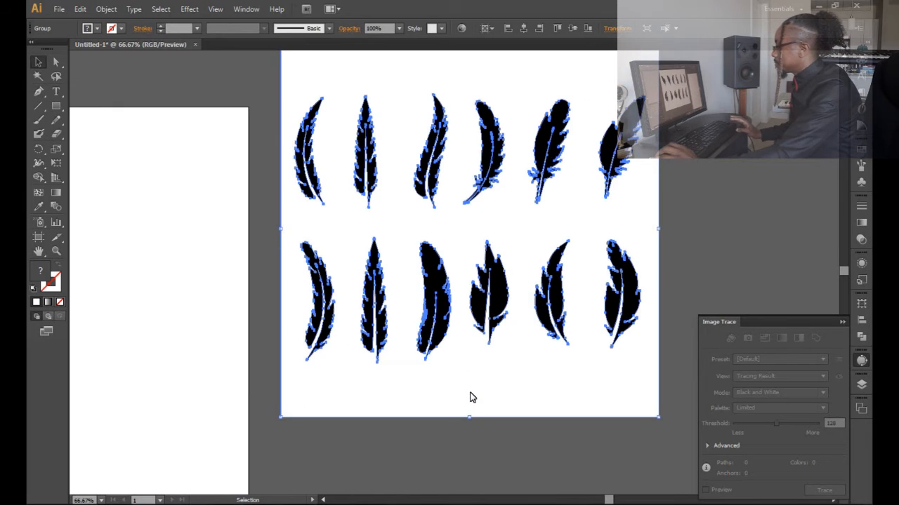
left_click(56, 63)
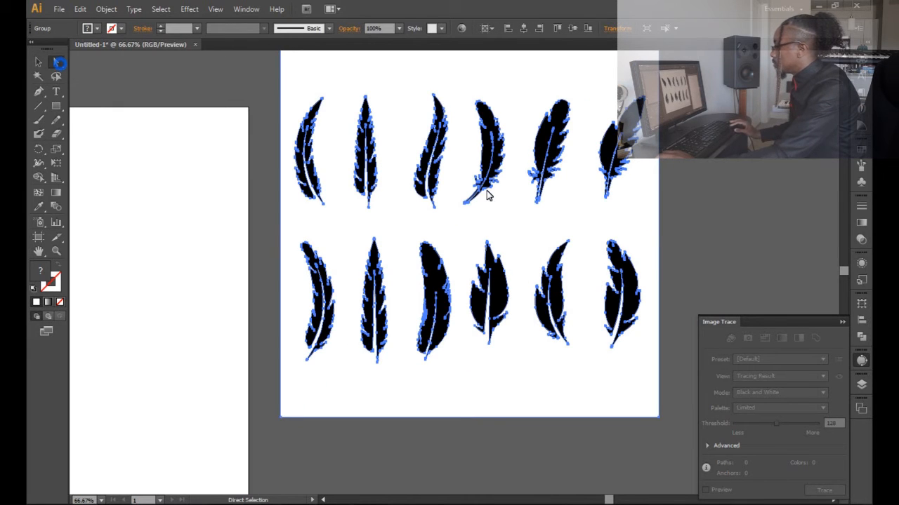
scroll(486, 192, "up", 1)
scroll(484, 121, "up", 1)
left_click(275, 136)
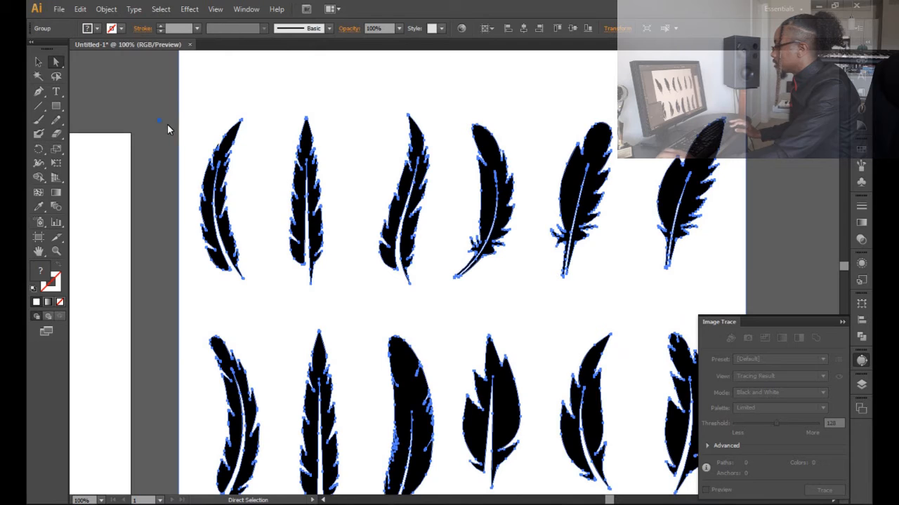
scroll(387, 118, "down", 2)
left_click_drag(431, 68, 489, 97)
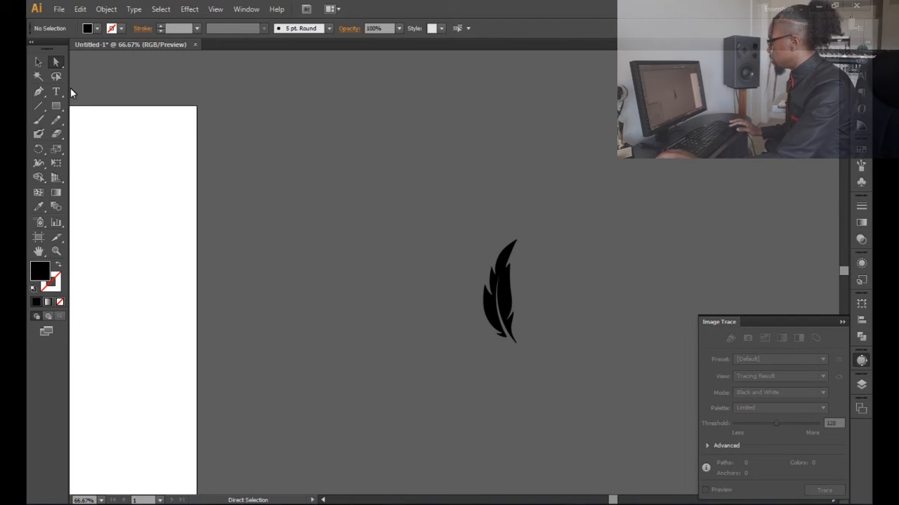
- Move the single curved feather onto the artboard and enlarge it to about 155 × 477 px
left_click(37, 61)
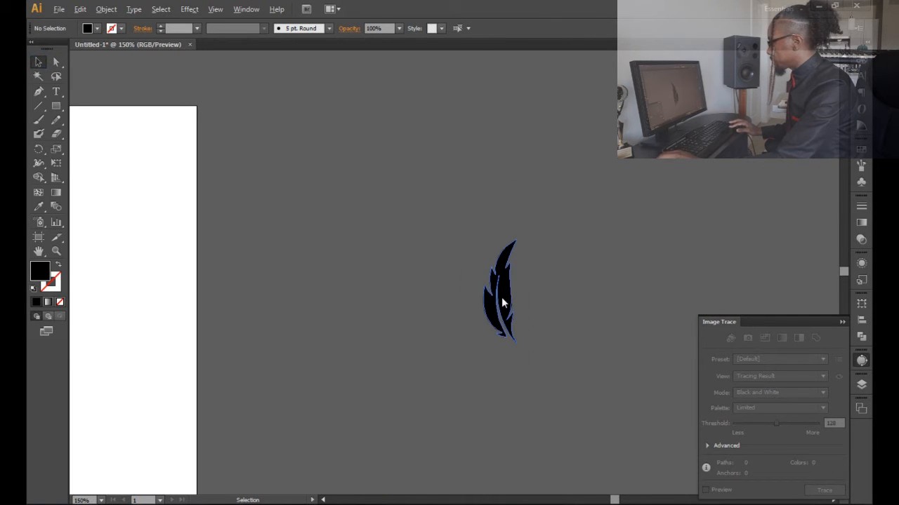
scroll(501, 300, "up", 3)
left_click(490, 259)
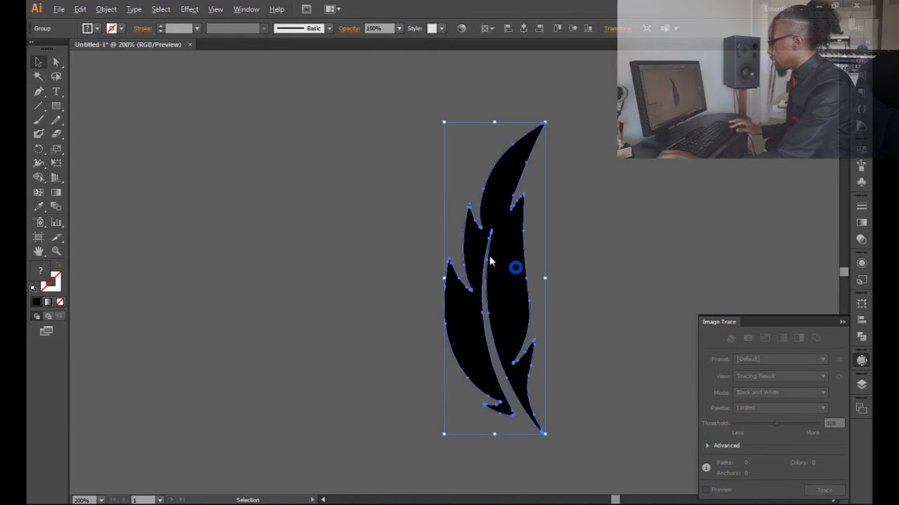
scroll(488, 256, "down", 3)
left_click_drag(525, 270, 239, 258)
left_click_drag(393, 247, 253, 245)
left_click_drag(337, 306, 384, 344)
left_click(439, 276)
scroll(253, 149, "up", 1)
- Try reshaping the feather by moving its tip's anchor points up and to the left, and undo the change
key("a")
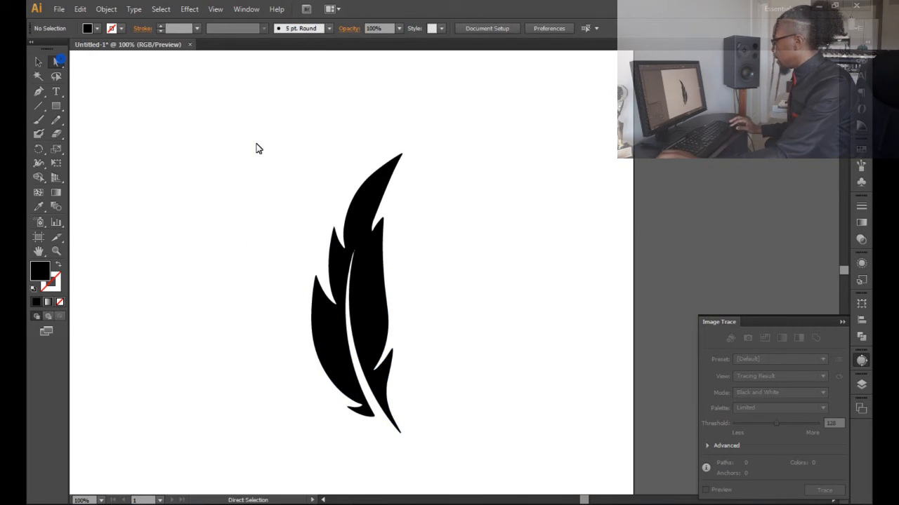
scroll(291, 155, "down", 2)
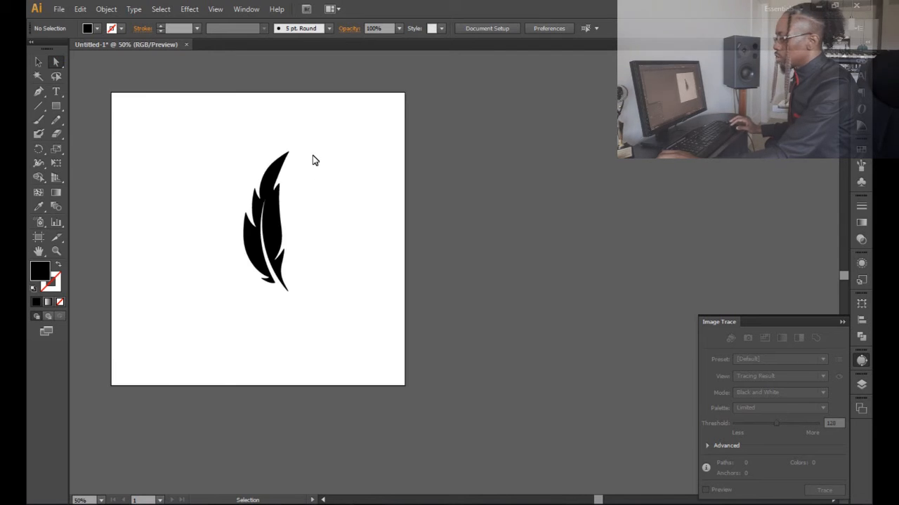
key("v")
key("a")
scroll(341, 161, "up", 2)
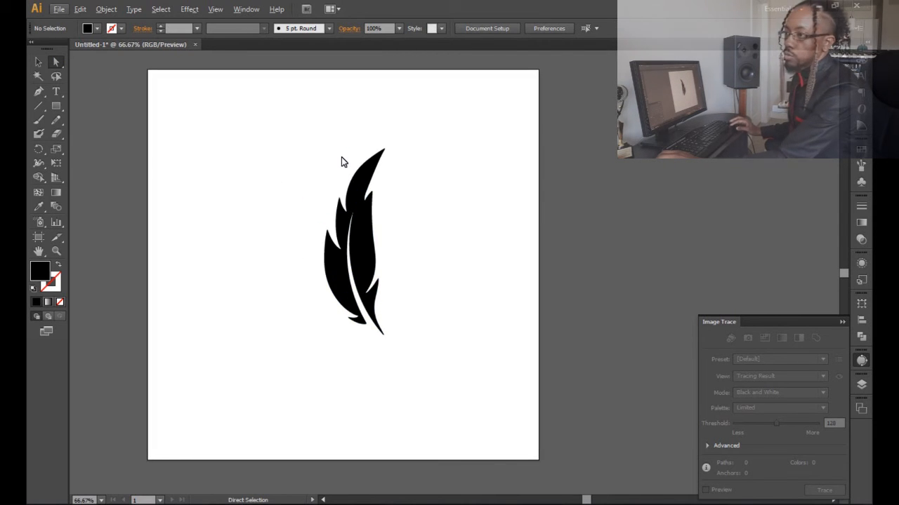
scroll(357, 160, "up", 2)
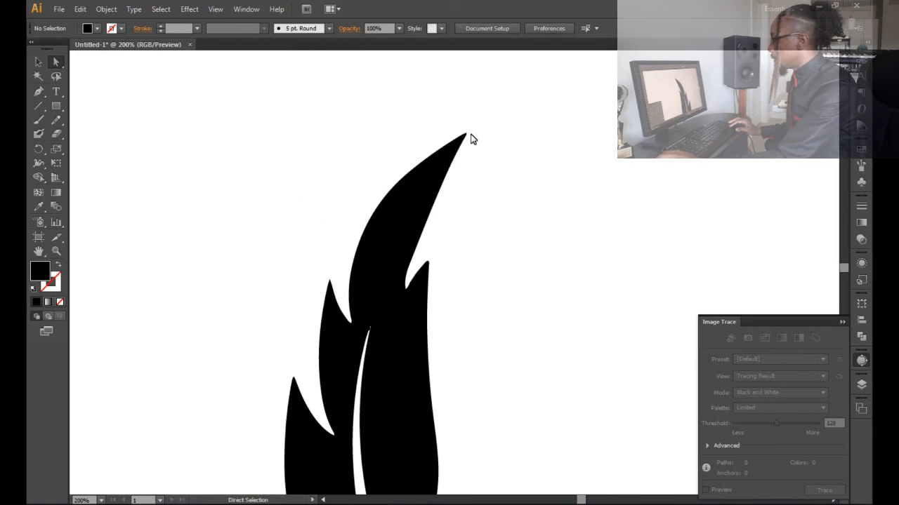
left_click(439, 164)
left_click(497, 189)
left_click_drag(415, 115, 511, 217)
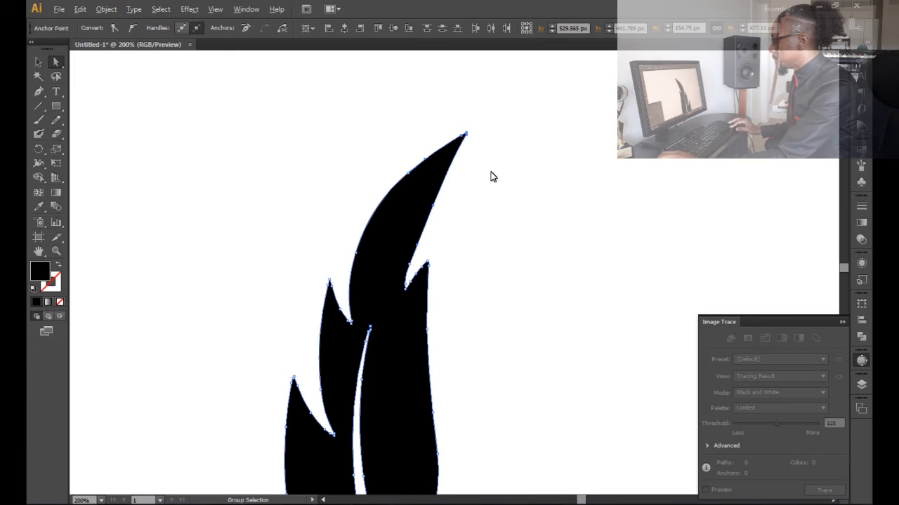
scroll(492, 177, "down", 1)
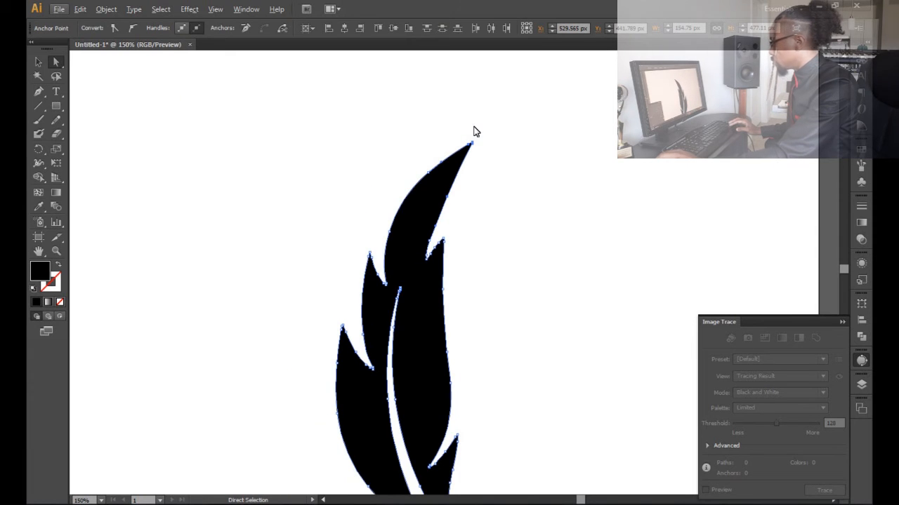
left_click_drag(472, 145, 363, 89)
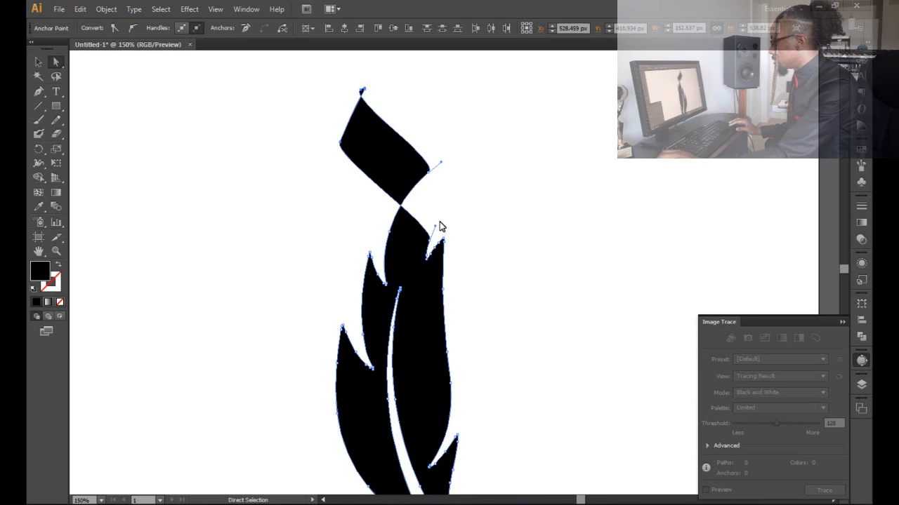
scroll(435, 238, "down", 2)
key("ctrl+z")
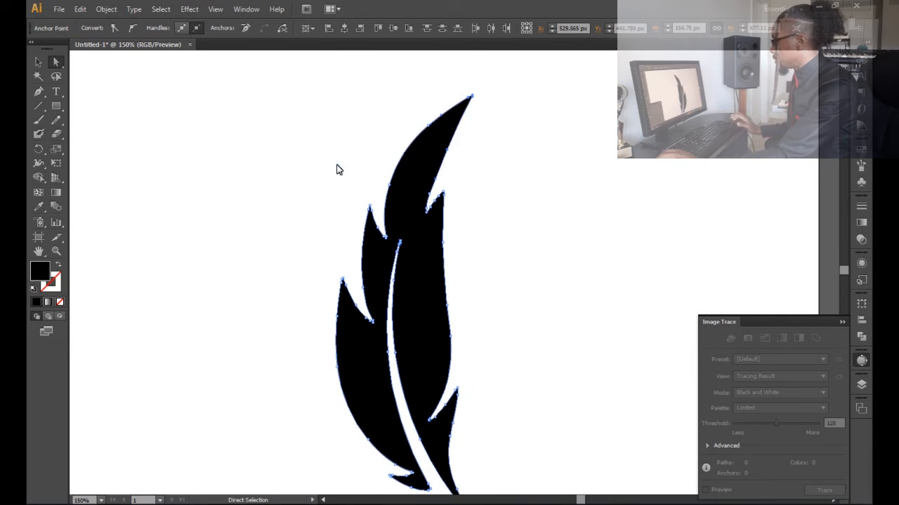
- Deselect the feather and bring the whole artboard into view
left_click(336, 169)
key("ctrl+minus")
key("ctrl+minus")
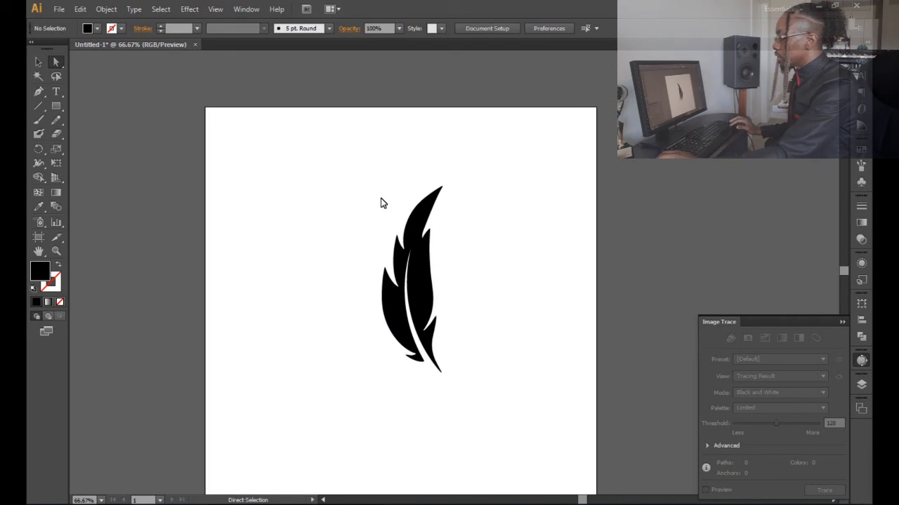
scroll(383, 202, "down", 1)
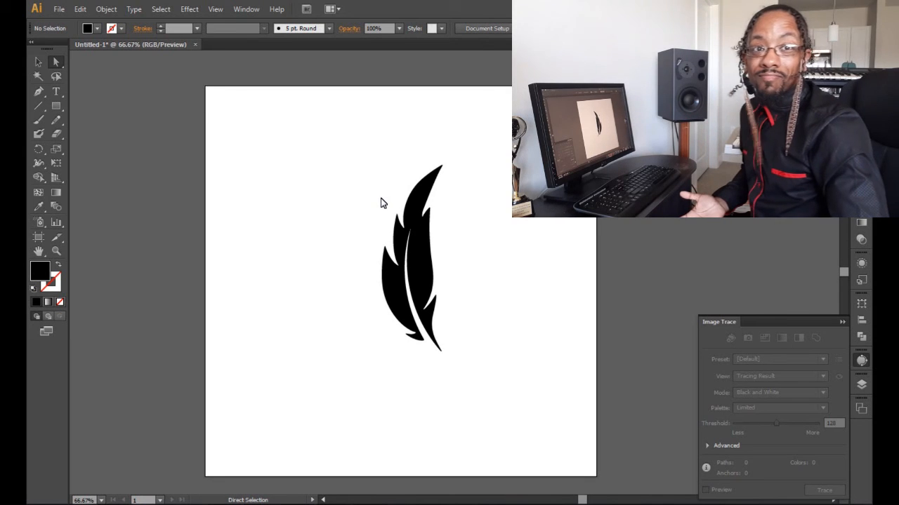